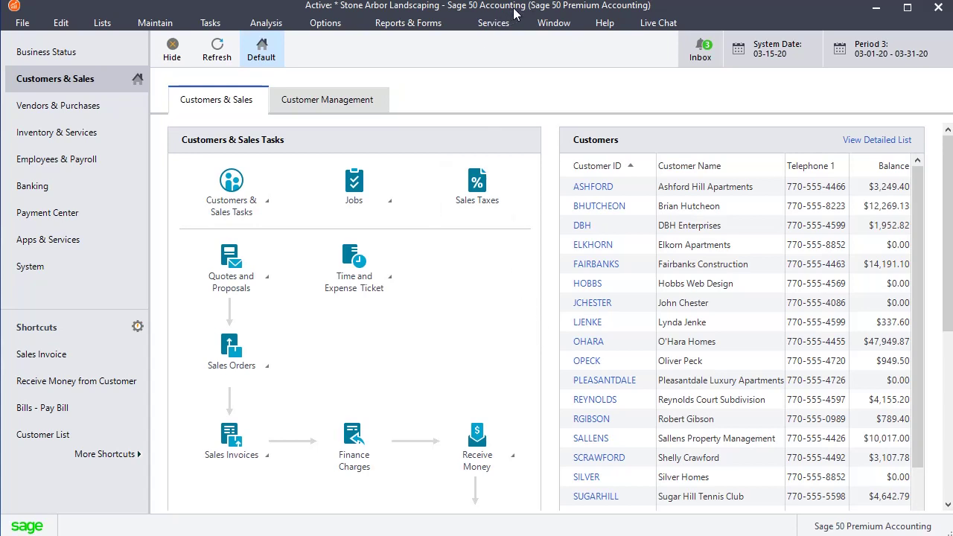
Turn on the Top Customers: Last Twelve Months section in the Business Status dashboard layout
{"action": "left_click", "coordinate": [49, 57]}
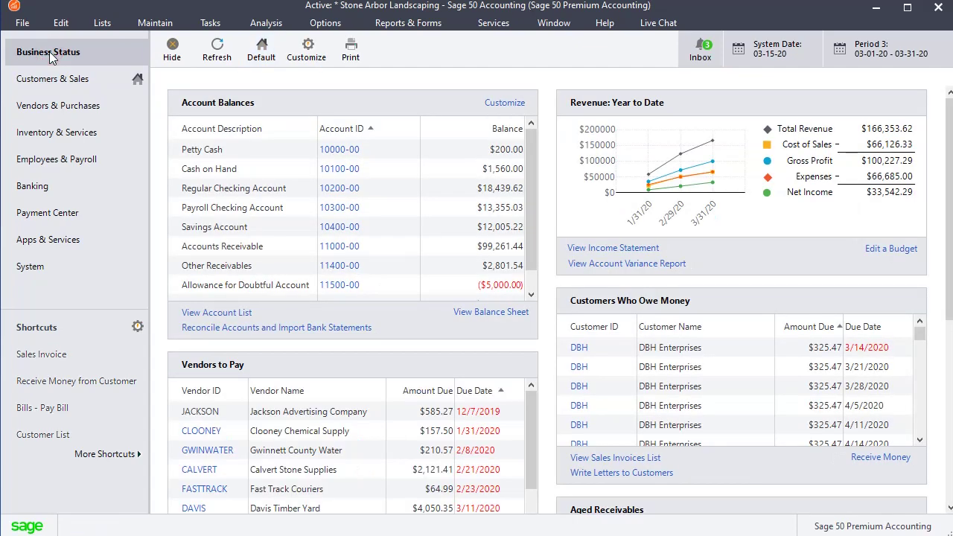
{"action": "left_click", "coordinate": [314, 45]}
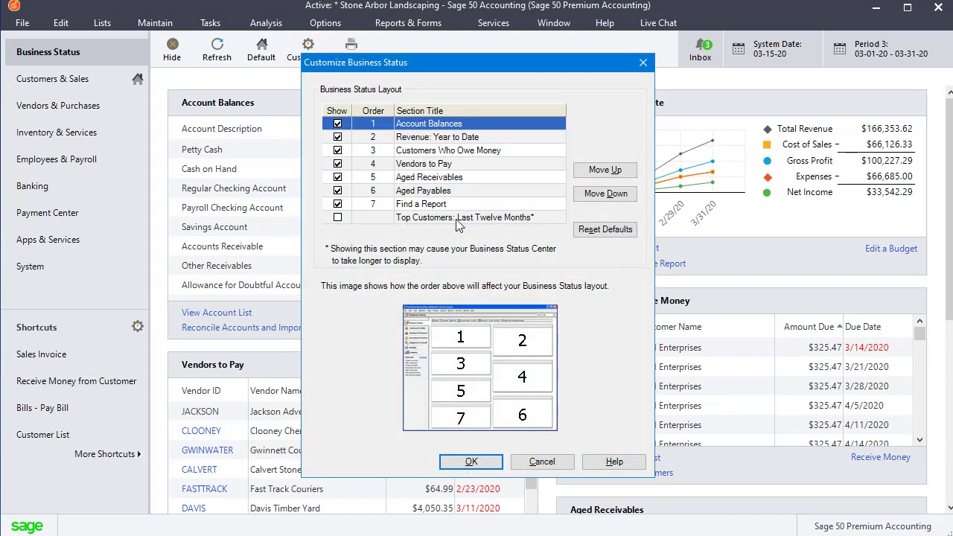
{"action": "left_click", "coordinate": [337, 217]}
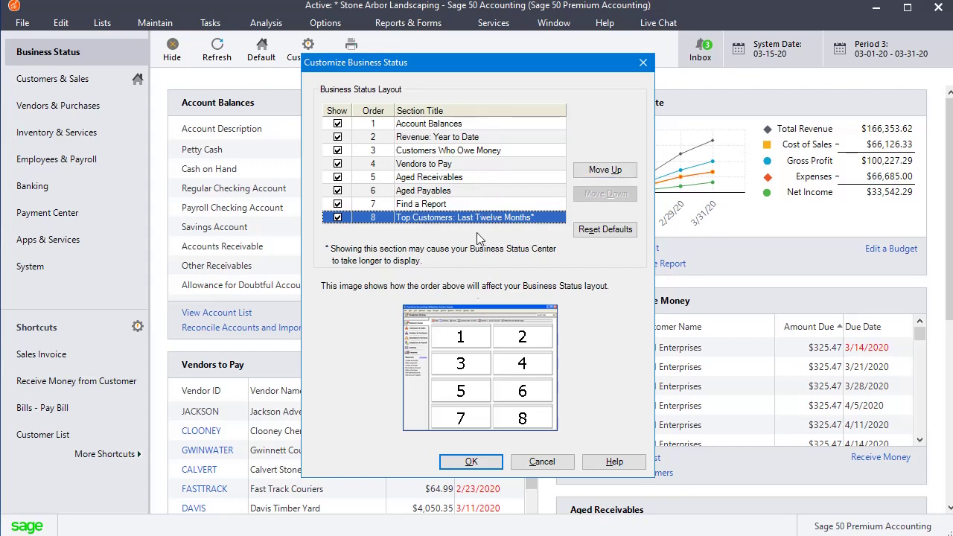
{"action": "left_click", "coordinate": [459, 465]}
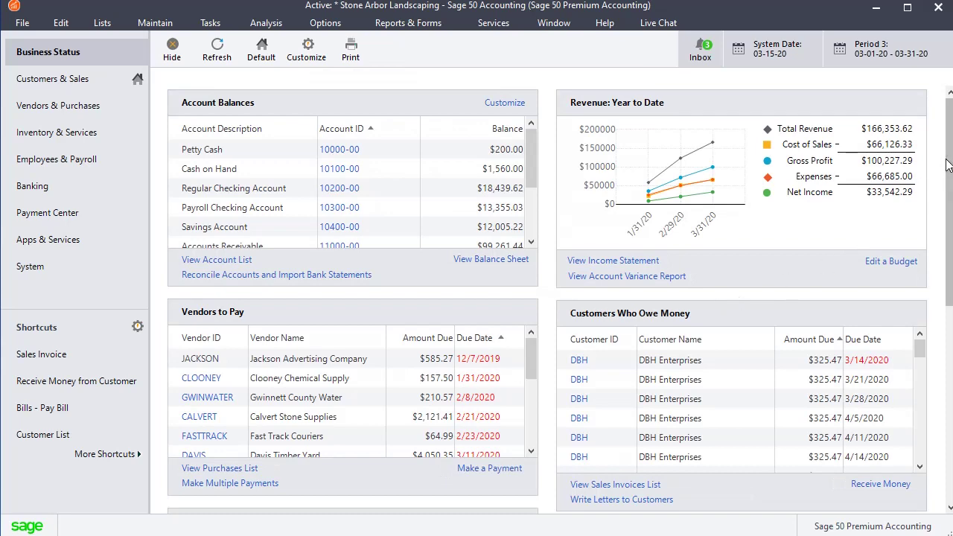
{"action": "left_click_drag", "start_coordinate": [950, 165], "coordinate": [944, 363]}
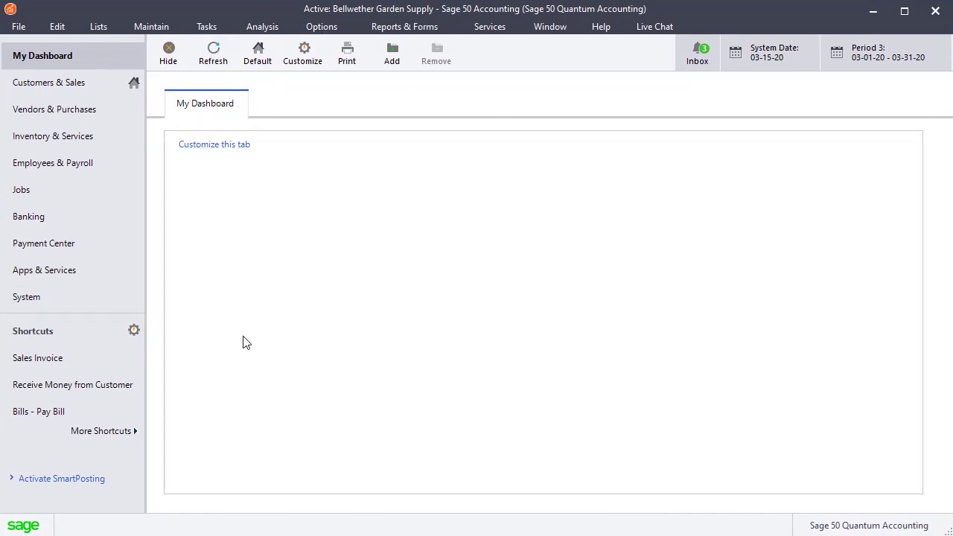
Move Top Customers: Last Twelve Months from Available Sections into My Dashboard's sections and save
{"action": "left_click", "coordinate": [305, 56]}
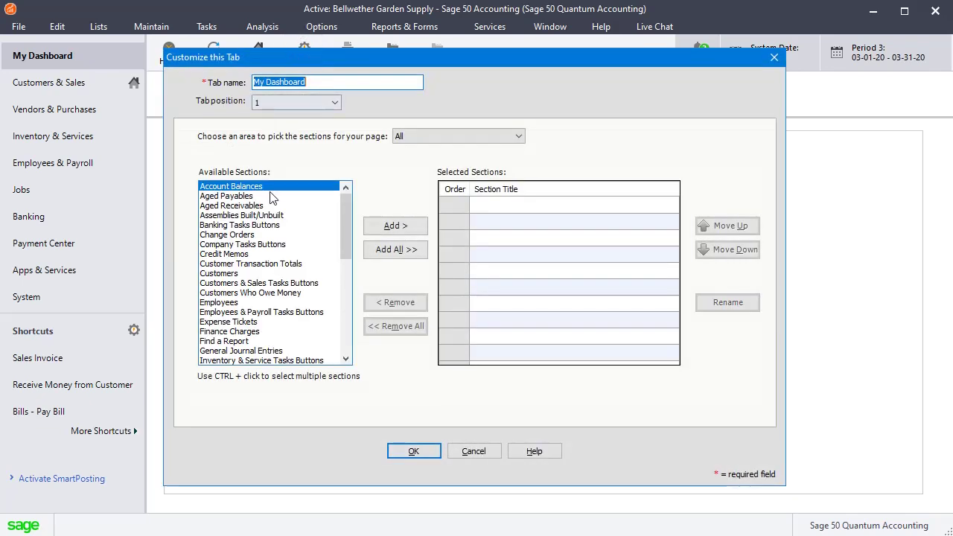
{"action": "left_click_drag", "start_coordinate": [348, 219], "coordinate": [340, 304]}
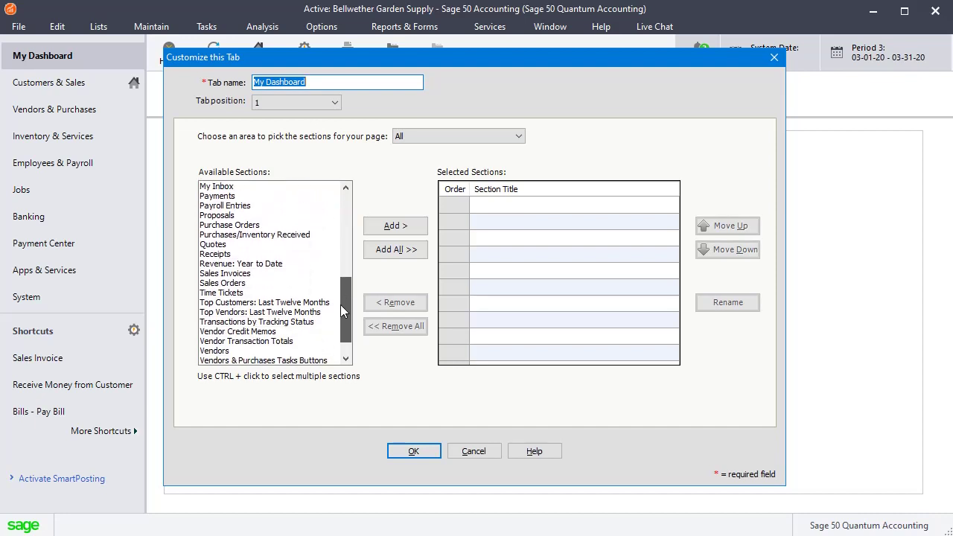
{"action": "left_click", "coordinate": [265, 302]}
{"action": "left_click", "coordinate": [401, 227]}
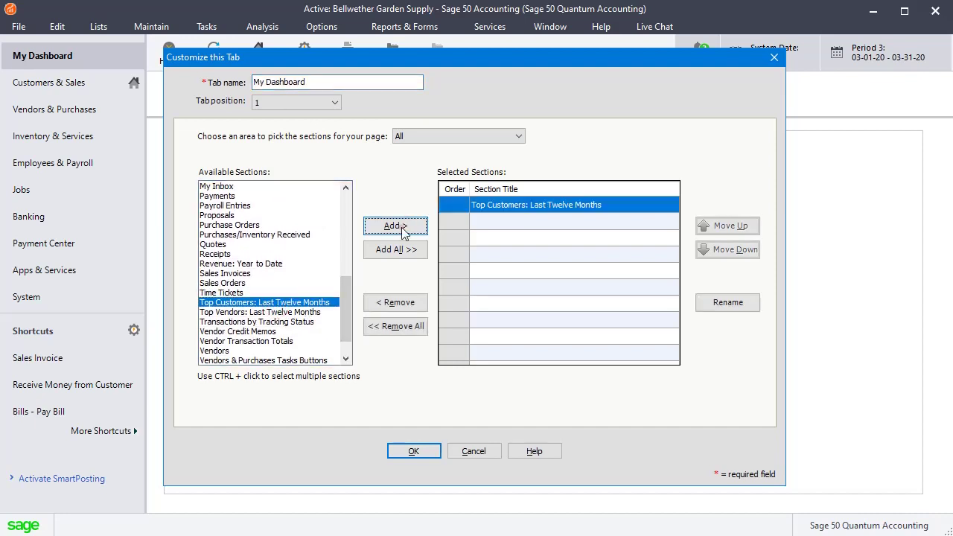
{"action": "left_click_drag", "start_coordinate": [341, 299], "coordinate": [336, 211]}
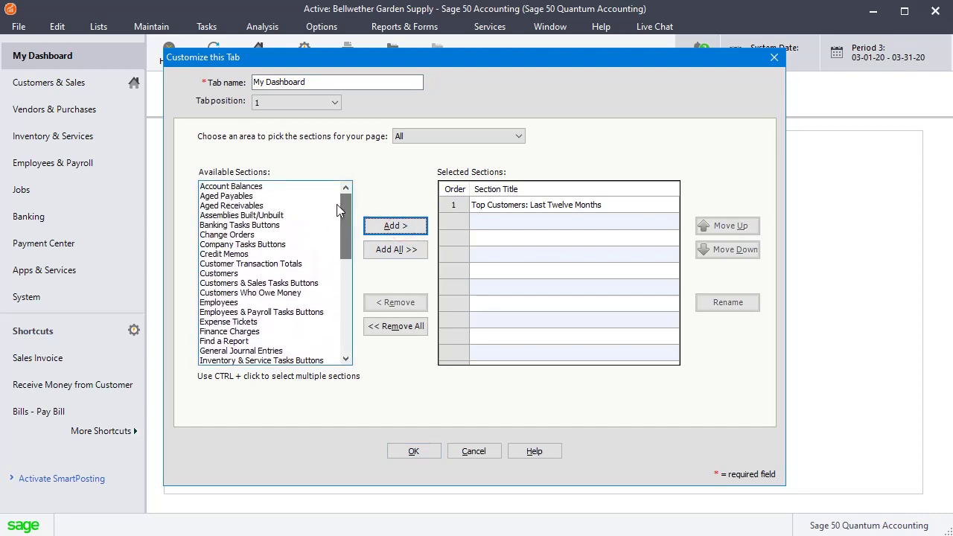
{"action": "left_click", "coordinate": [414, 452]}
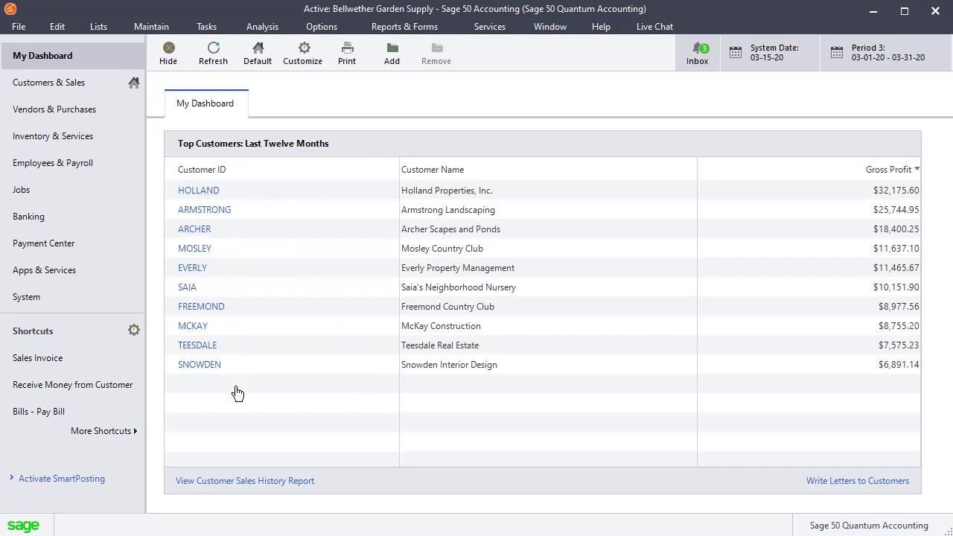
Add Top Customers: Last Twelve Months as the fourth section of the Customers & Sales Customer Management page
{"action": "left_click", "coordinate": [33, 85]}
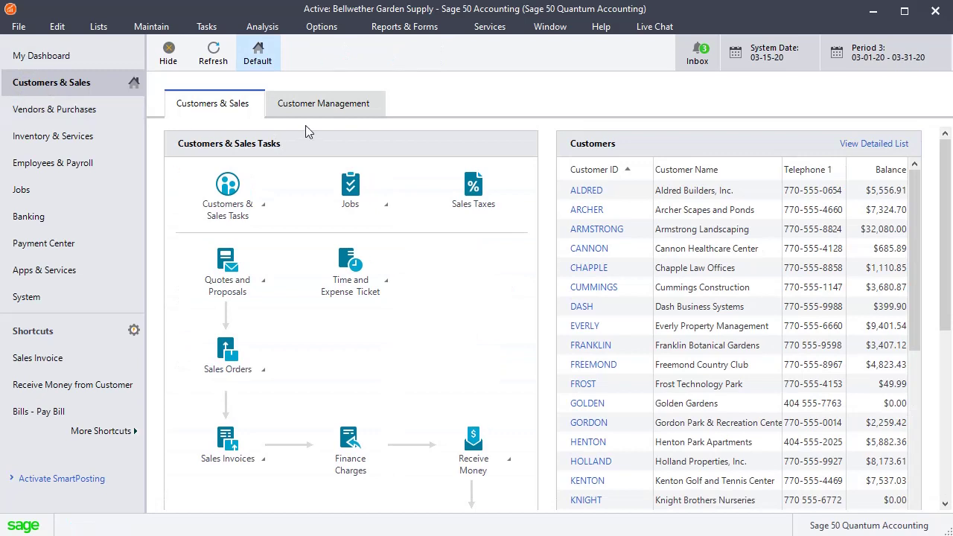
{"action": "left_click", "coordinate": [315, 109]}
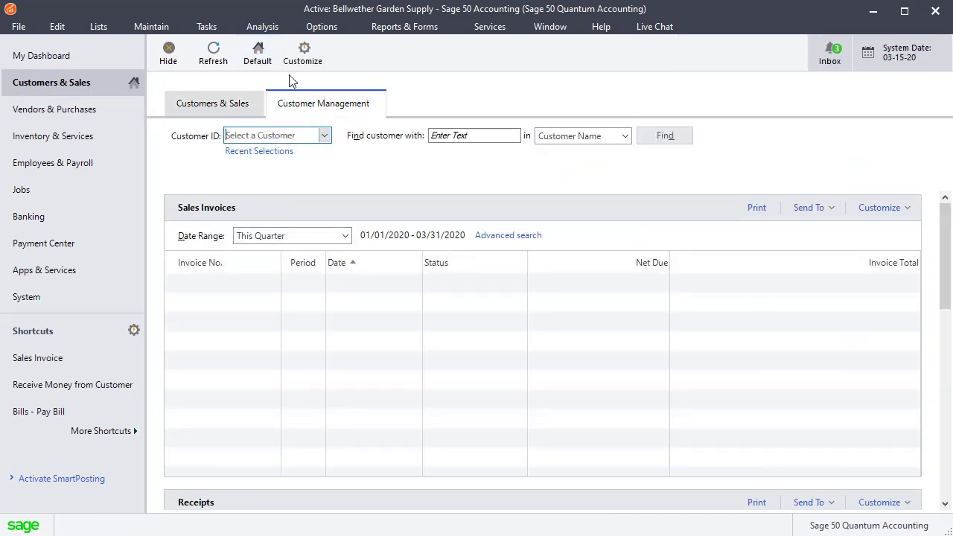
{"action": "left_click", "coordinate": [315, 57]}
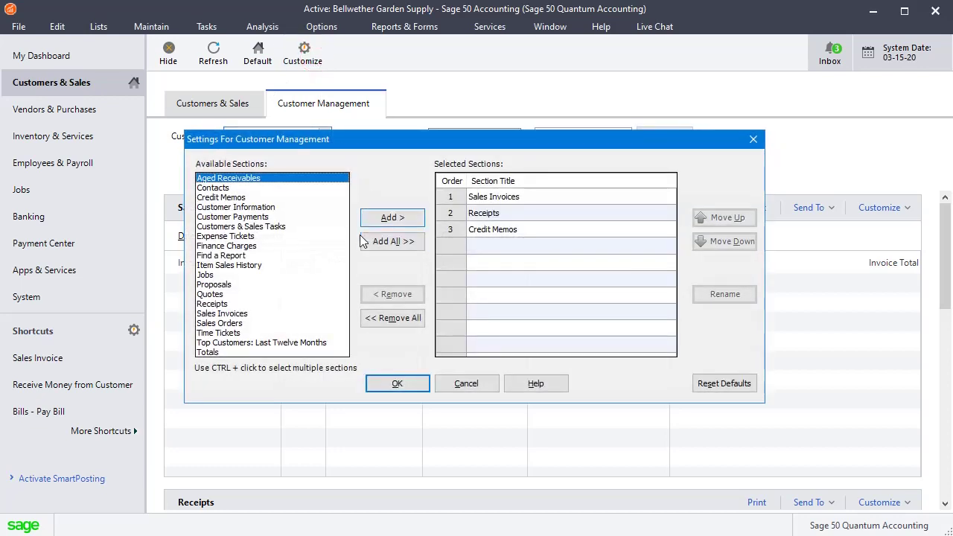
{"action": "left_click", "coordinate": [267, 342]}
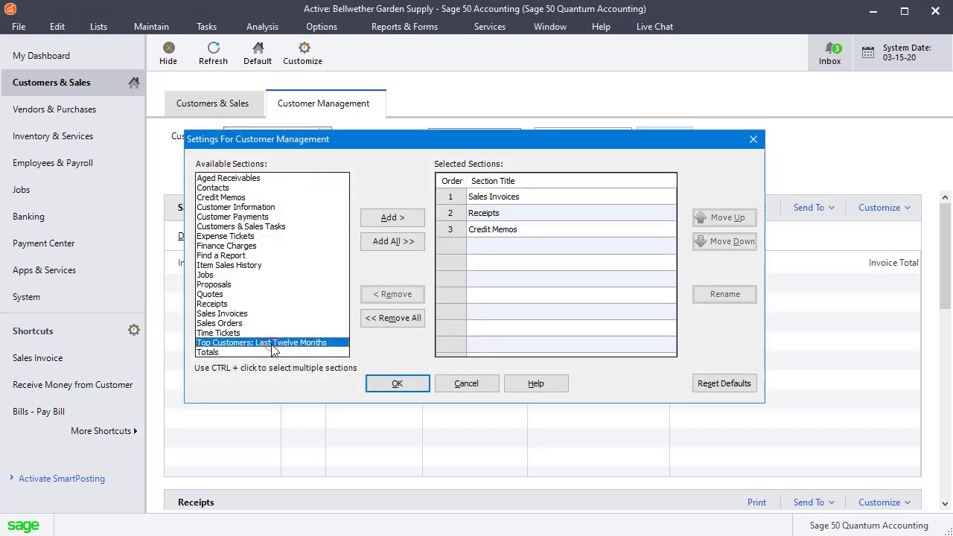
{"action": "left_click", "coordinate": [387, 218]}
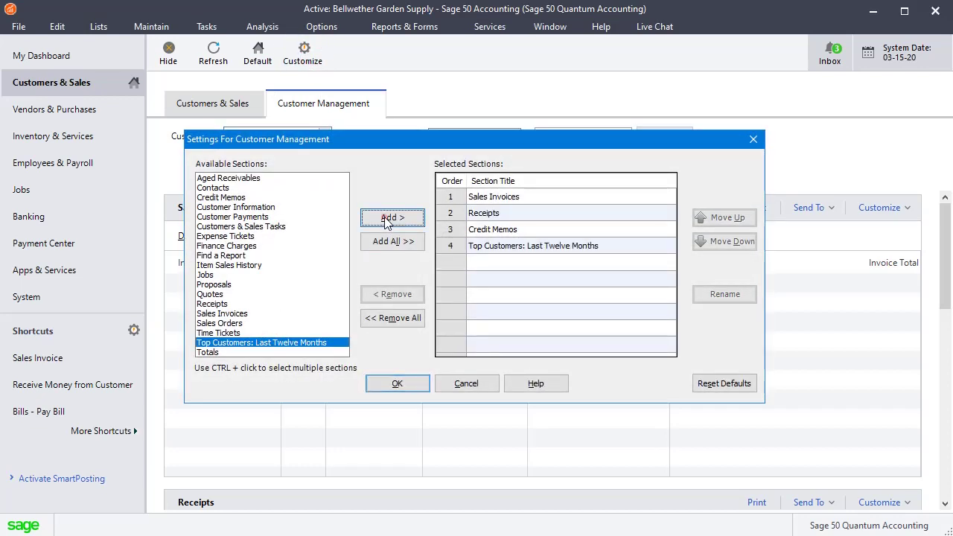
{"action": "left_click", "coordinate": [397, 385]}
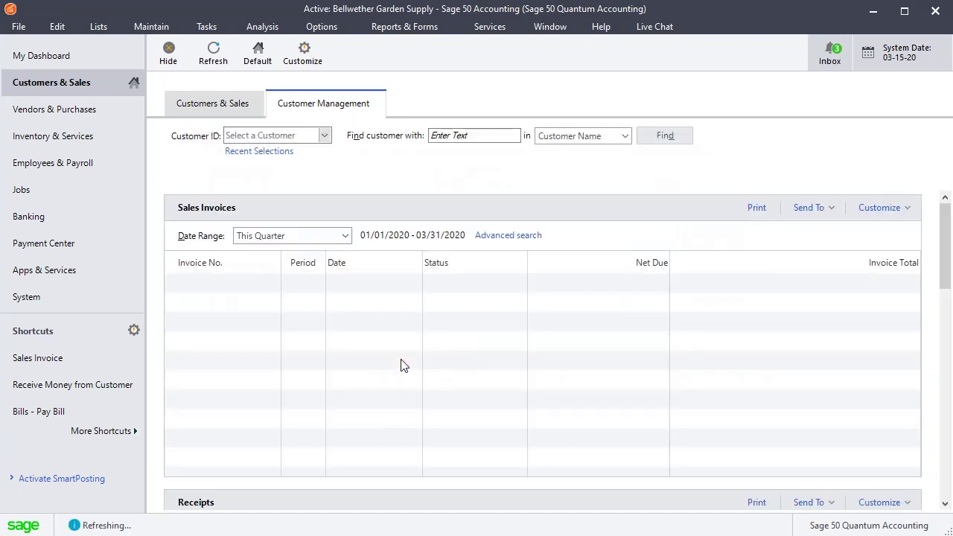
Load customer KENTON and scroll down to the Top Customers gross-profit ranking
{"action": "left_click", "coordinate": [324, 136]}
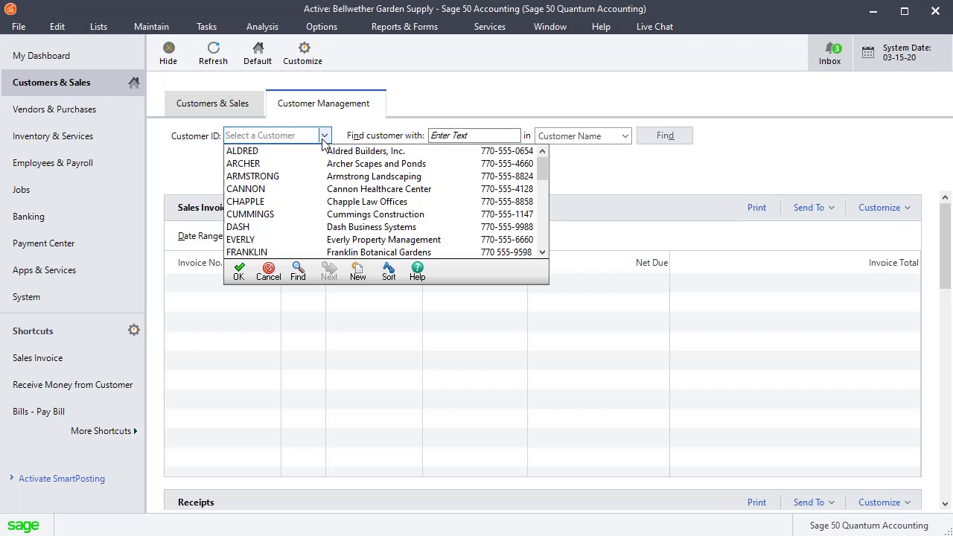
{"action": "left_click", "coordinate": [542, 253]}
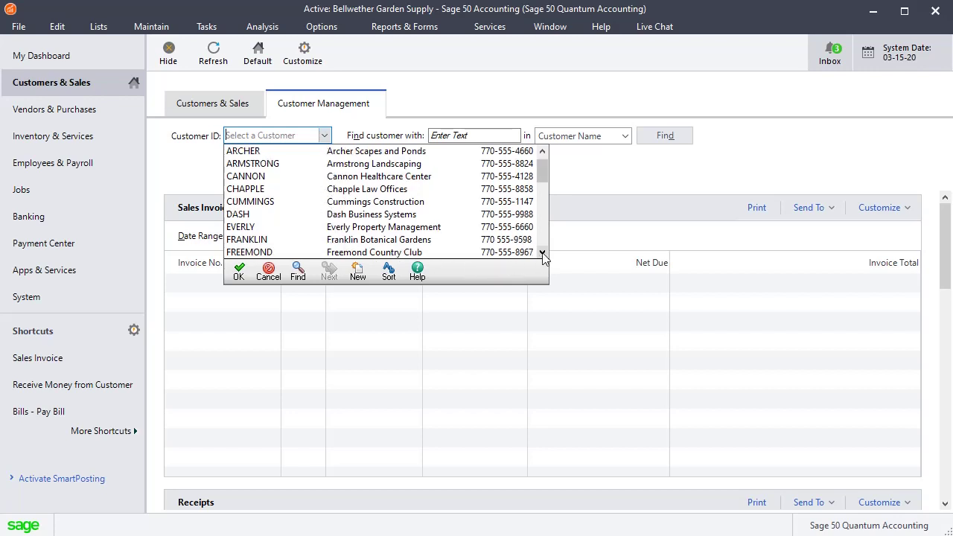
{"action": "left_click", "coordinate": [542, 253]}
{"action": "left_click", "coordinate": [542, 253]}
{"action": "left_click", "coordinate": [542, 252]}
{"action": "left_click", "coordinate": [542, 252]}
{"action": "left_click", "coordinate": [542, 253]}
{"action": "left_click", "coordinate": [542, 252]}
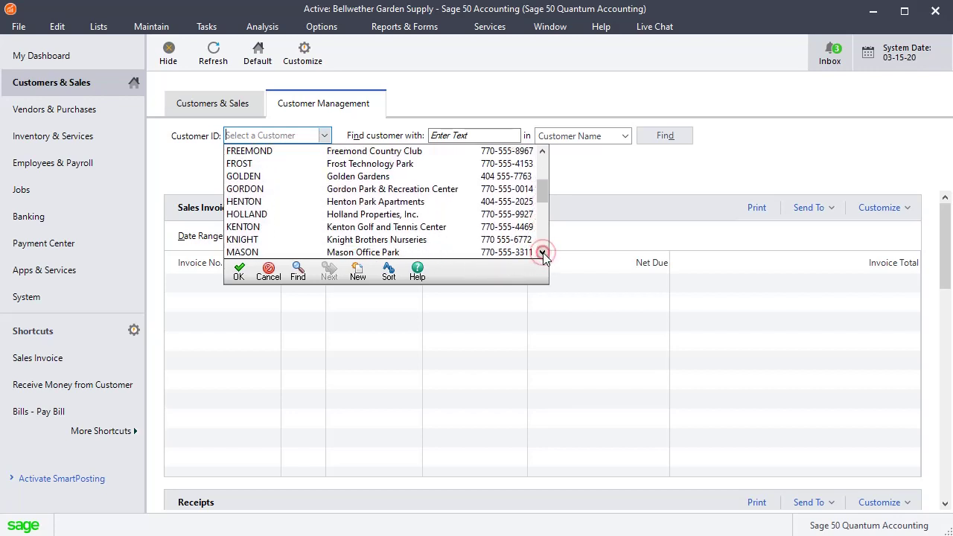
{"action": "left_click", "coordinate": [370, 227]}
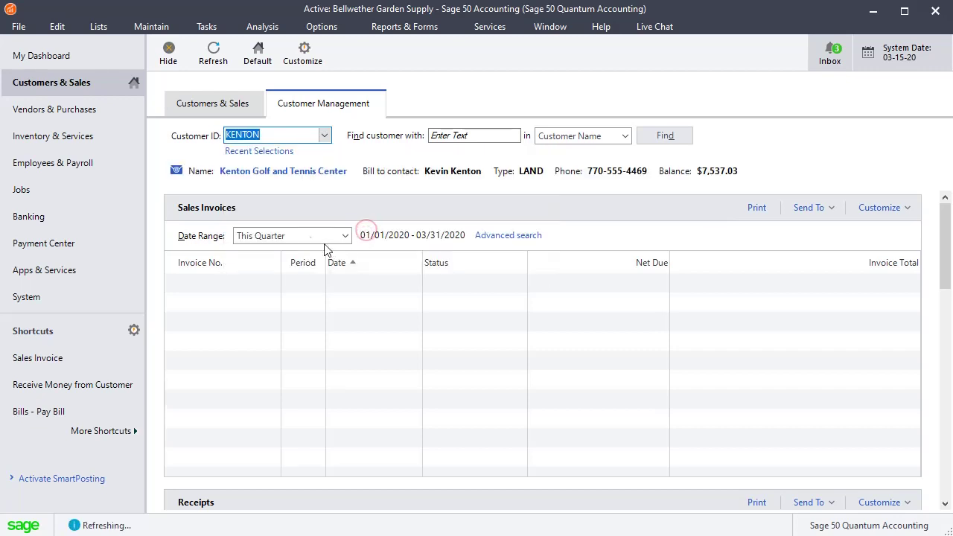
{"action": "left_click_drag", "start_coordinate": [943, 240], "coordinate": [938, 463]}
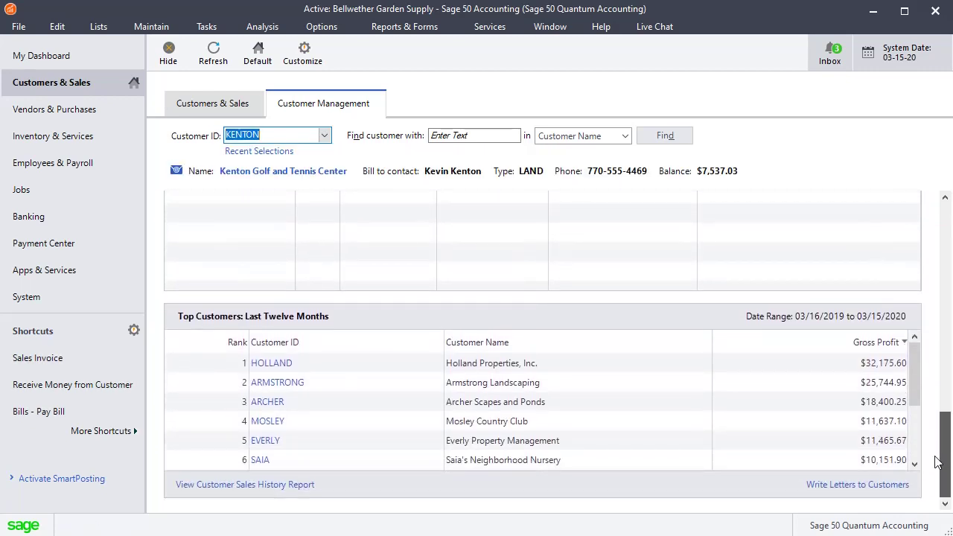
{"action": "left_click_drag", "start_coordinate": [916, 368], "coordinate": [919, 442]}
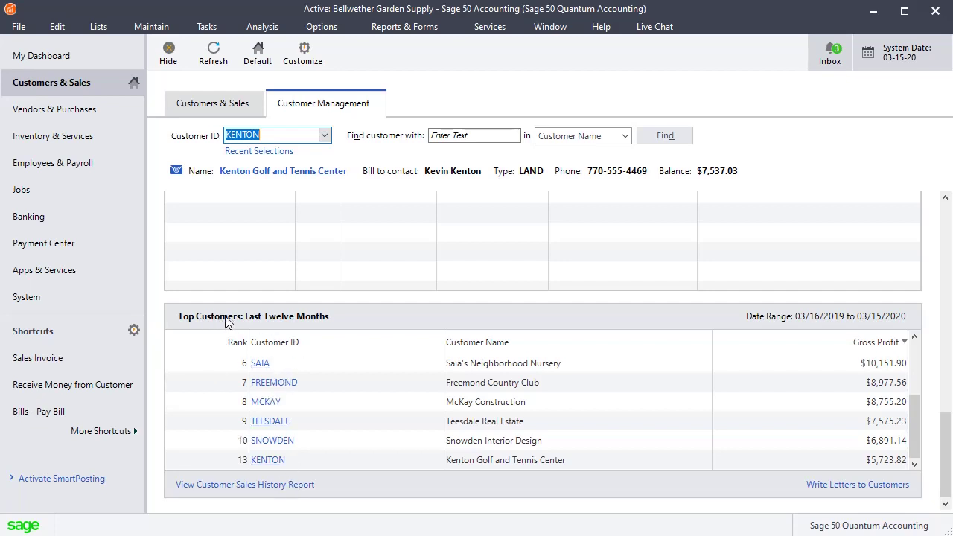
Open the Accounts Receivable Customer Sales History report for March 2020 in a maximized window
{"action": "left_click", "coordinate": [406, 30]}
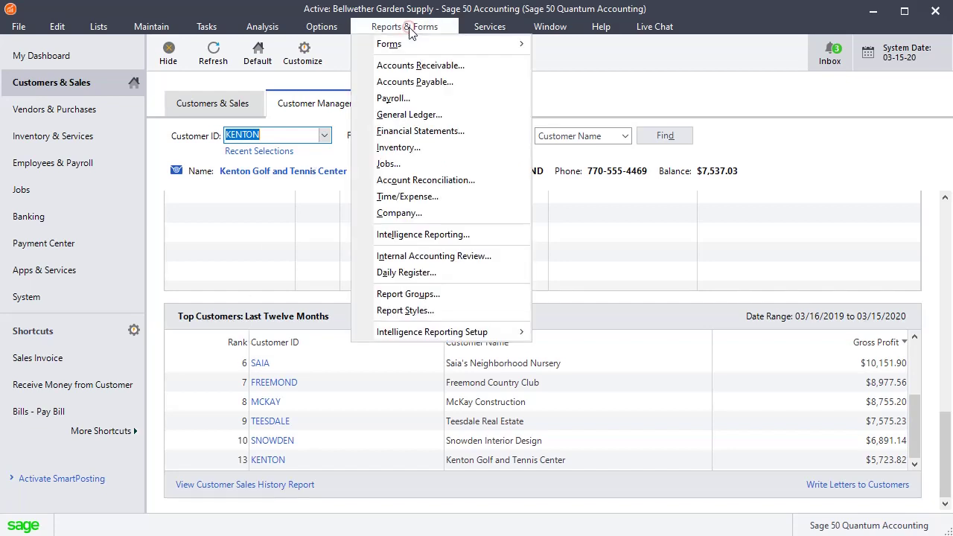
{"action": "left_click", "coordinate": [396, 66]}
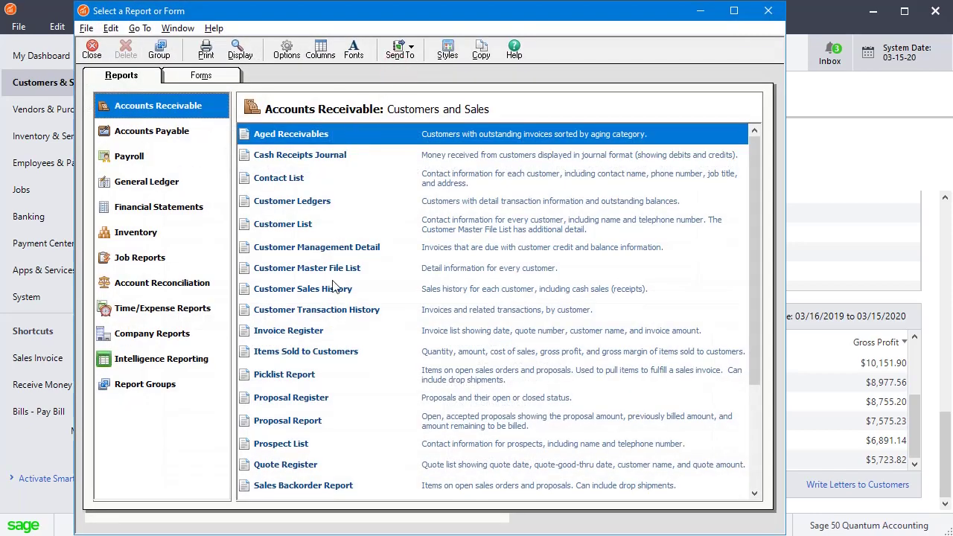
{"action": "left_click", "coordinate": [310, 294]}
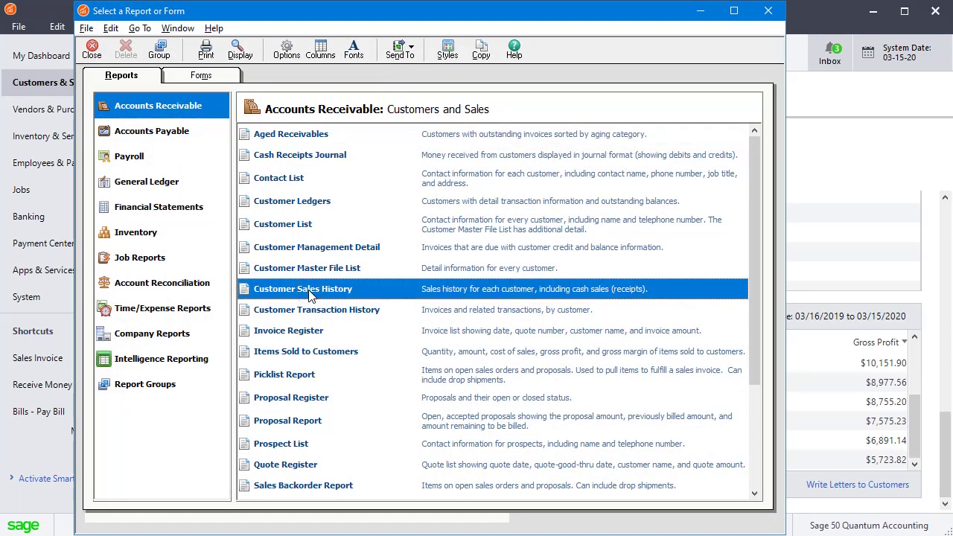
{"action": "double_click", "coordinate": [310, 294]}
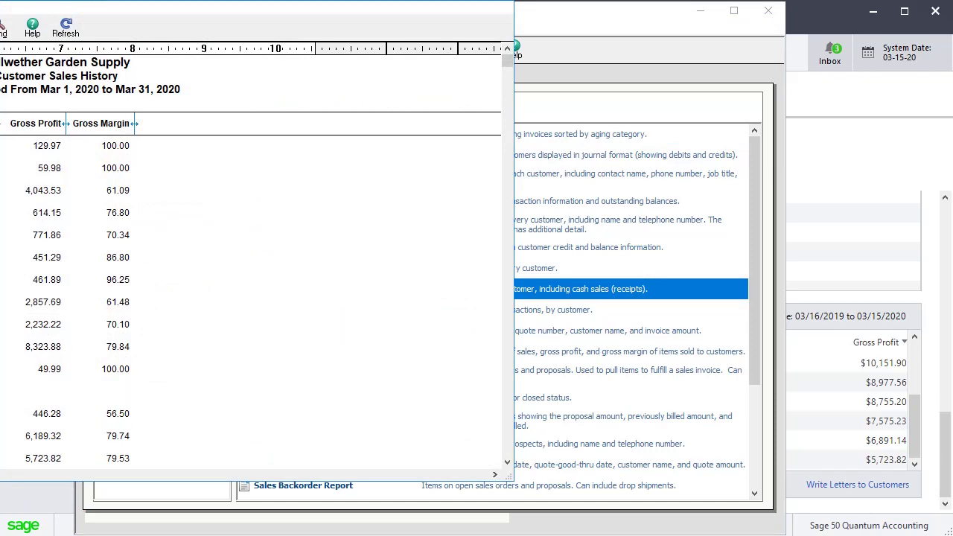
{"action": "double_click", "coordinate": [357, 45]}
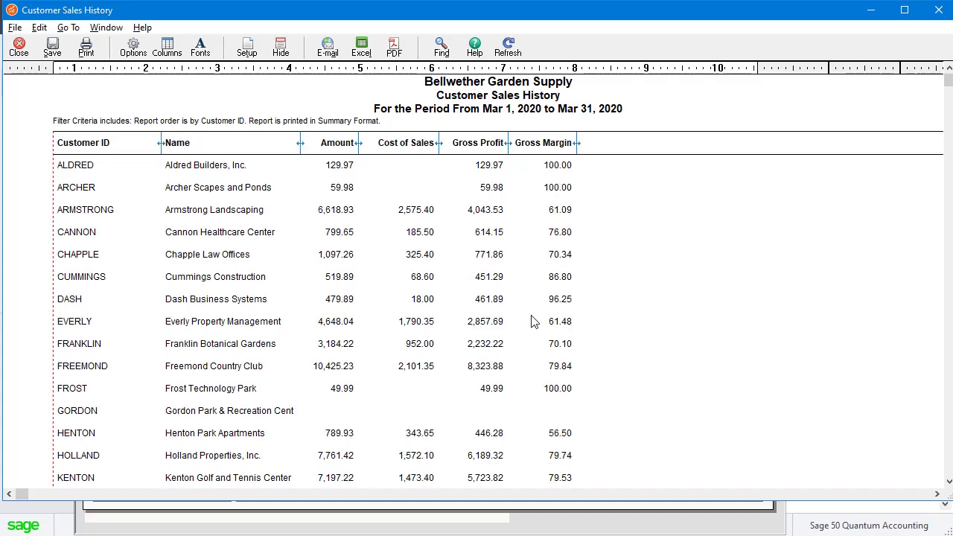
Copy the Customer Sales History report into a new Excel workbook, Book4
{"action": "scroll", "coordinate": [533, 322], "scroll_direction": "down", "scroll_amount": 2}
{"action": "scroll", "coordinate": [533, 322], "scroll_direction": "up", "scroll_amount": 2}
{"action": "left_click", "coordinate": [363, 51]}
{"action": "left_click", "coordinate": [421, 82]}
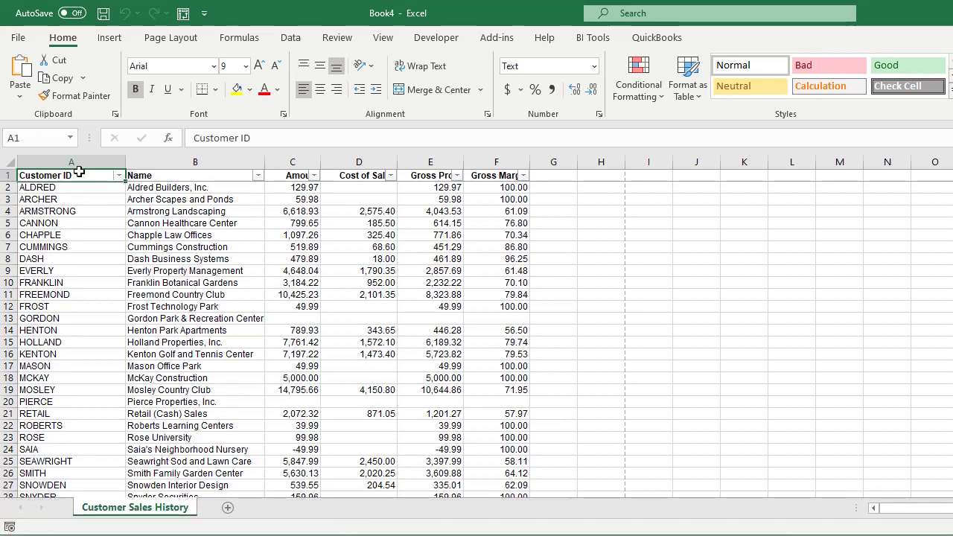
Sort the Customer Sales History sheet by Gross Profit, Largest to Smallest, putting MOSLEY first
{"action": "left_click", "coordinate": [290, 37]}
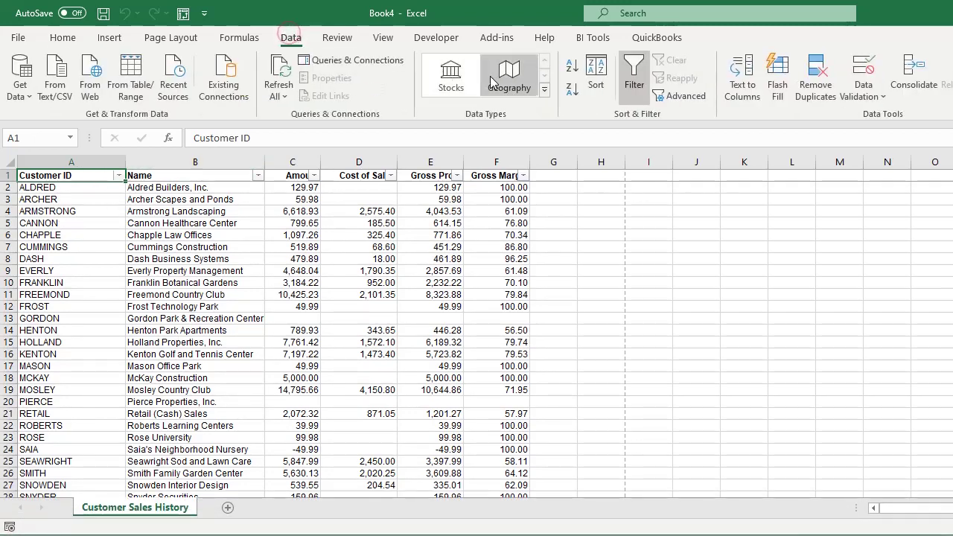
{"action": "left_click", "coordinate": [596, 74]}
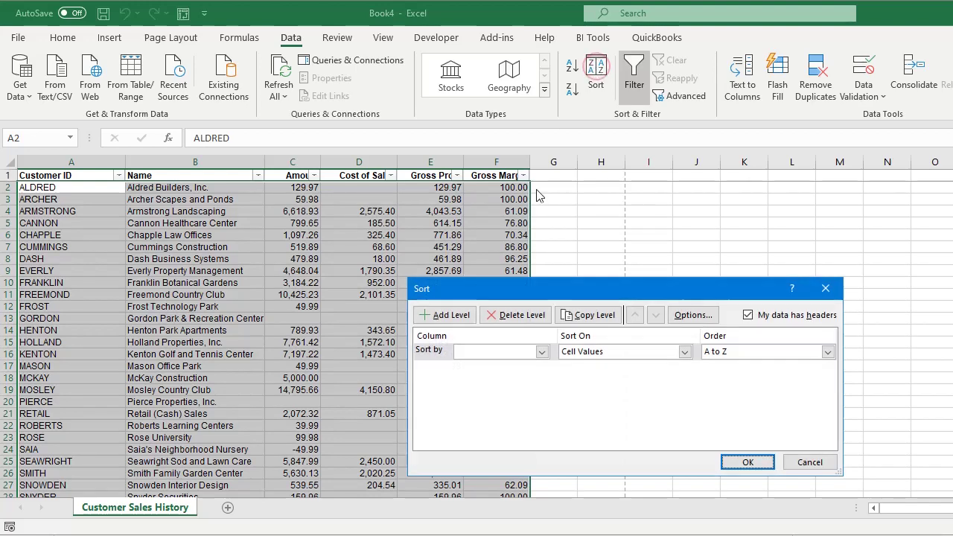
{"action": "left_click", "coordinate": [543, 352]}
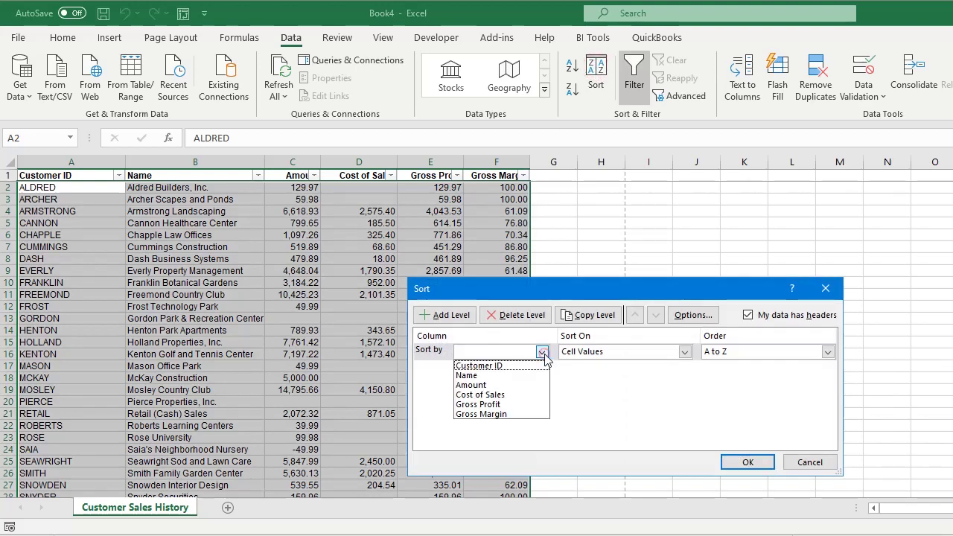
{"action": "left_click", "coordinate": [489, 406]}
{"action": "left_click", "coordinate": [748, 462]}
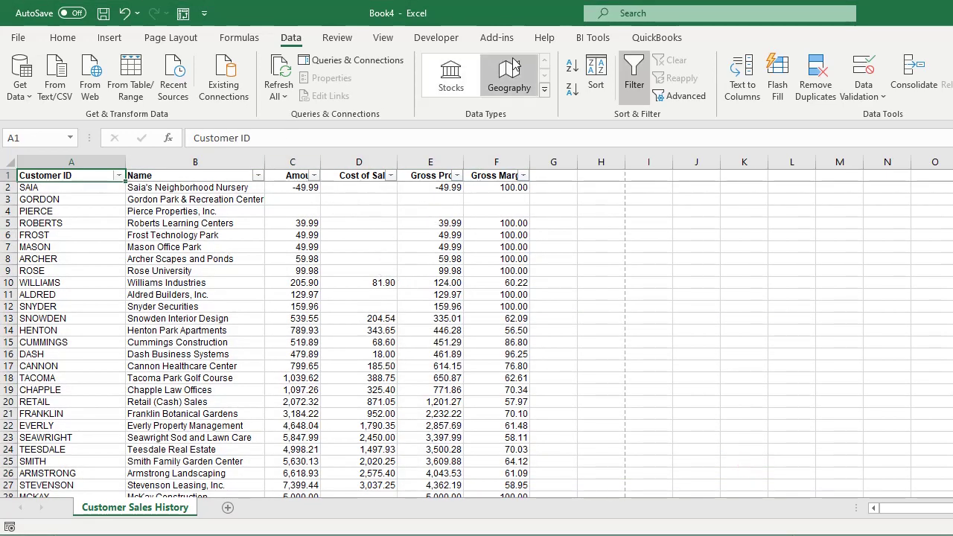
{"action": "left_click", "coordinate": [597, 75]}
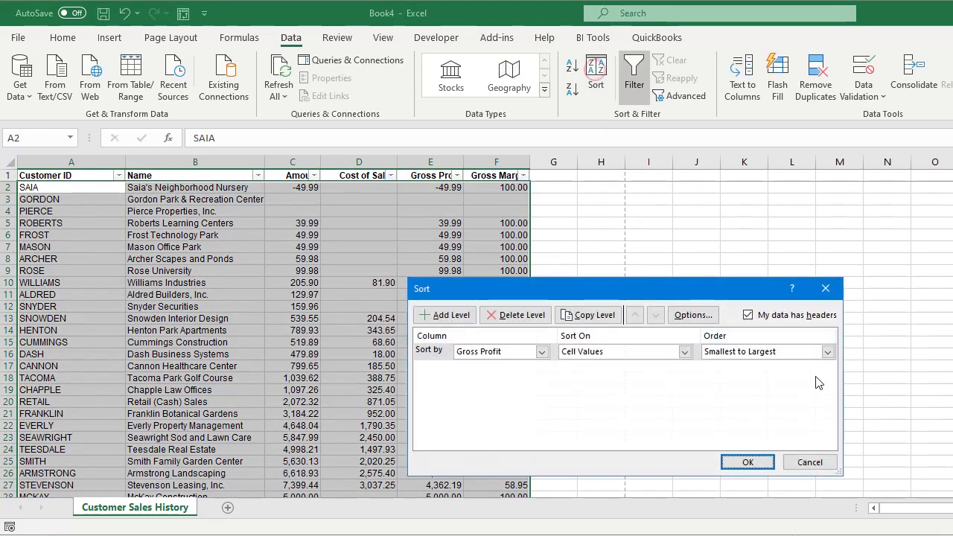
{"action": "left_click", "coordinate": [826, 351]}
{"action": "left_click", "coordinate": [794, 376]}
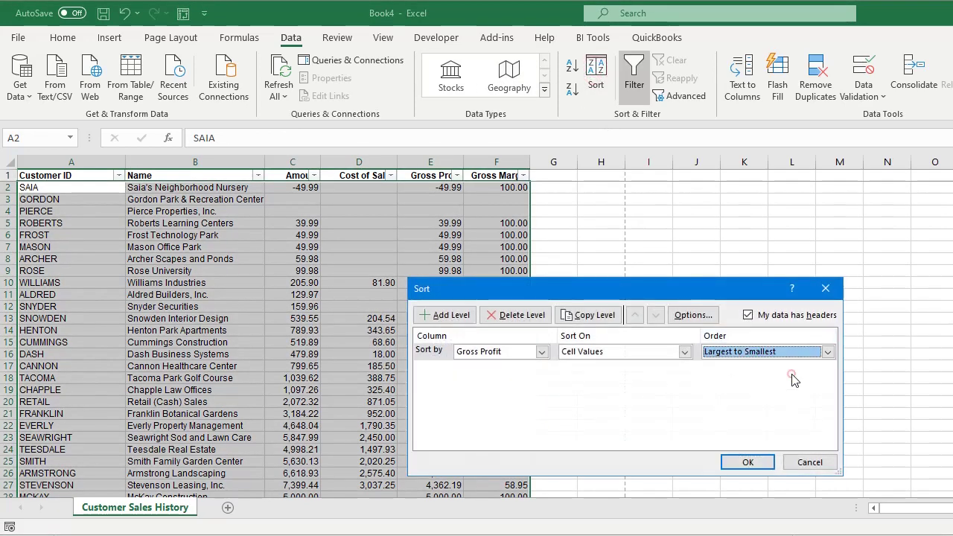
{"action": "left_click", "coordinate": [737, 460]}
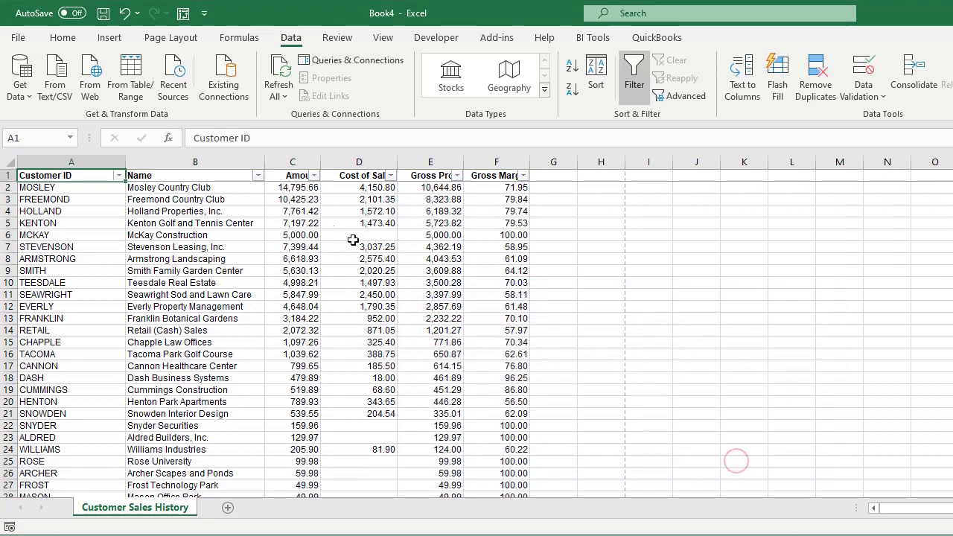